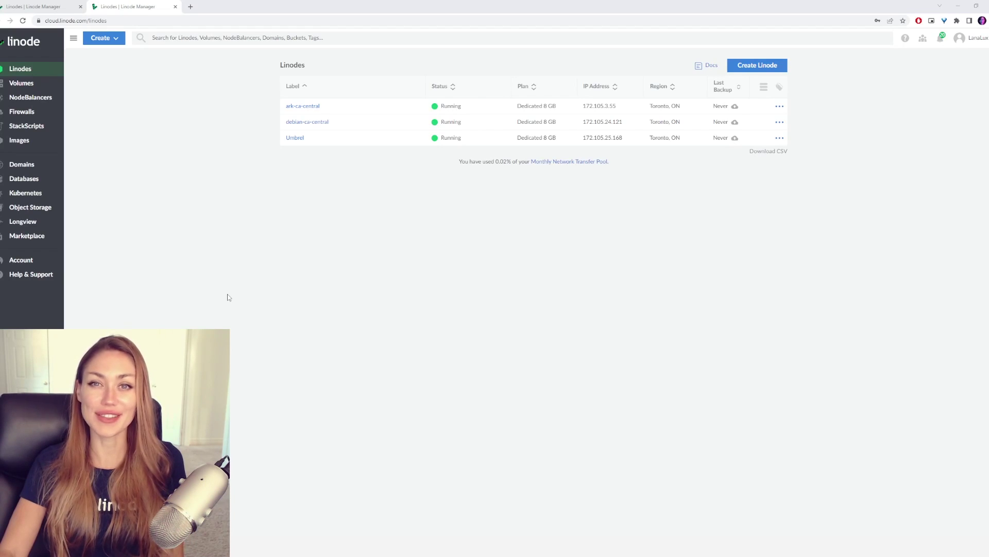
Start creating a new Linode and set its region to Toronto, ON.
left_click(113, 38)
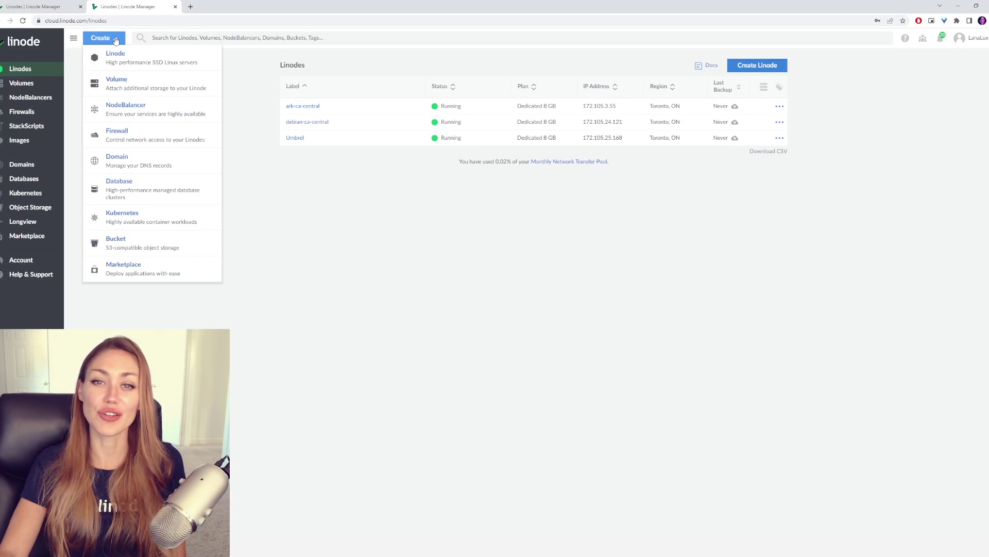
left_click(113, 58)
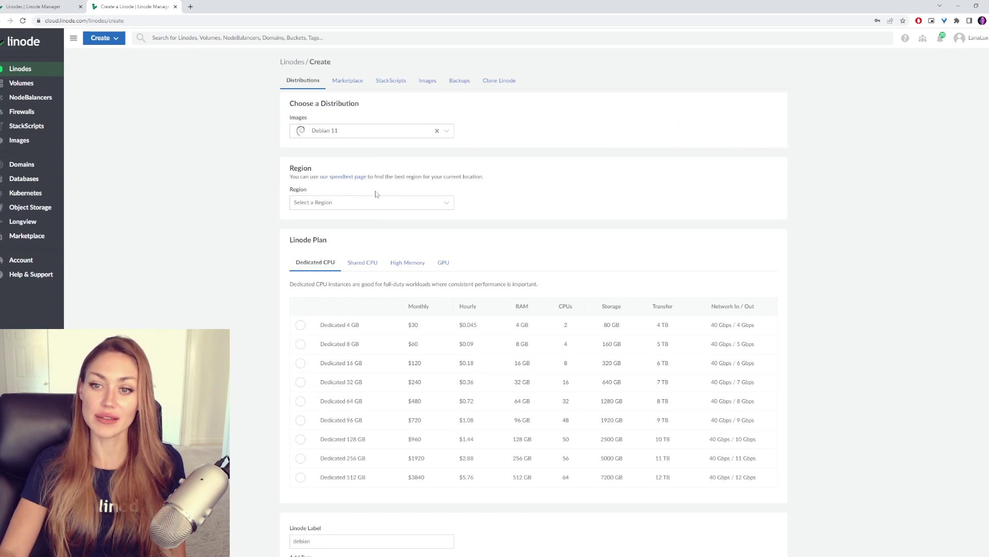
left_click(378, 206)
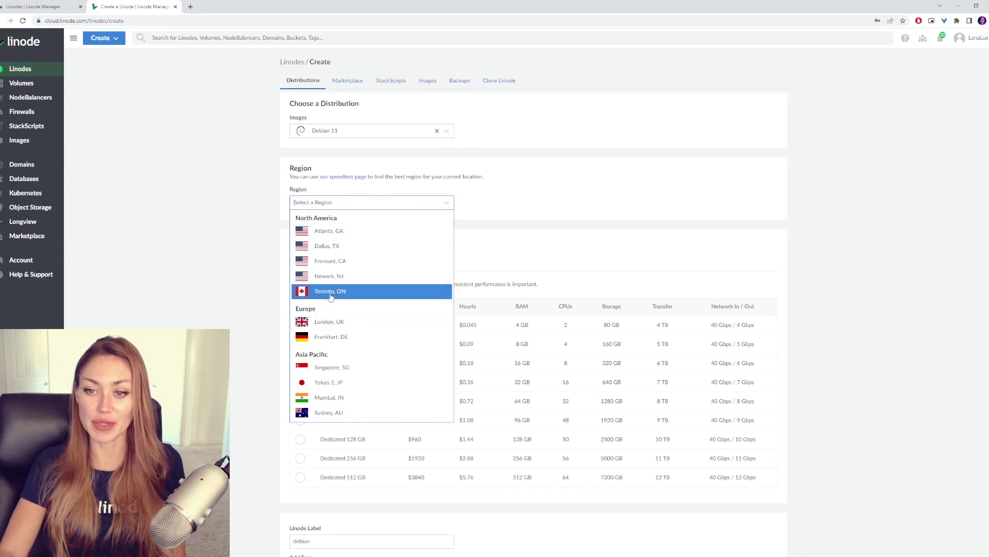
left_click(325, 292)
Choose the Dedicated 8 GB plan for the new Linode.
scroll(467, 135, "down", 2)
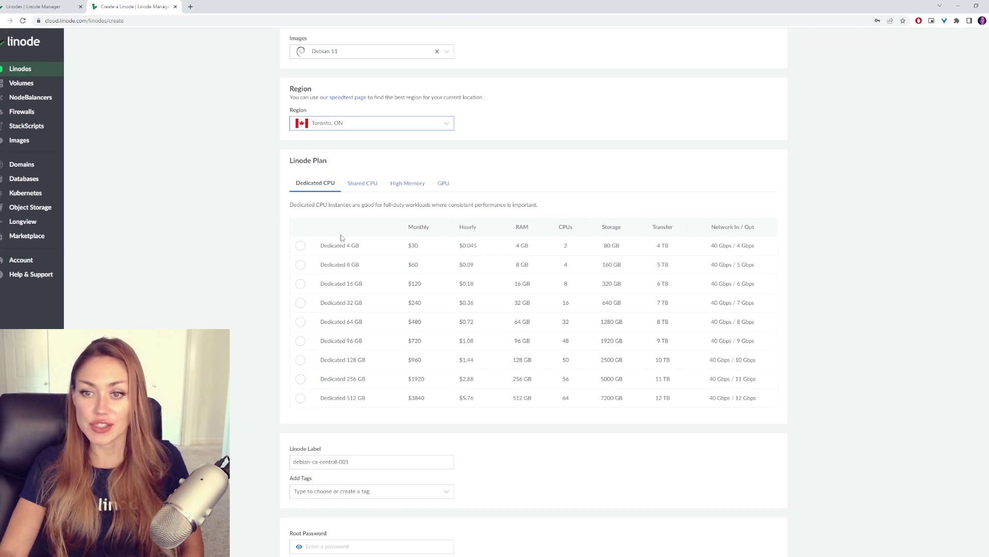
left_click(300, 264)
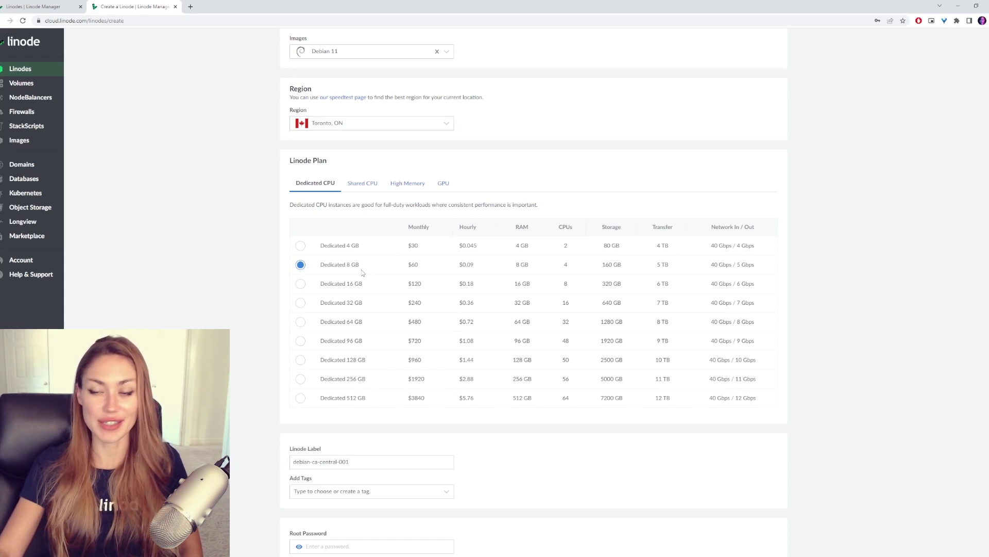
scroll(378, 280, "down", 1)
scroll(378, 280, "down", 4)
Replace the default Linode label with UMBREL2.
left_click_drag(391, 263, 271, 257)
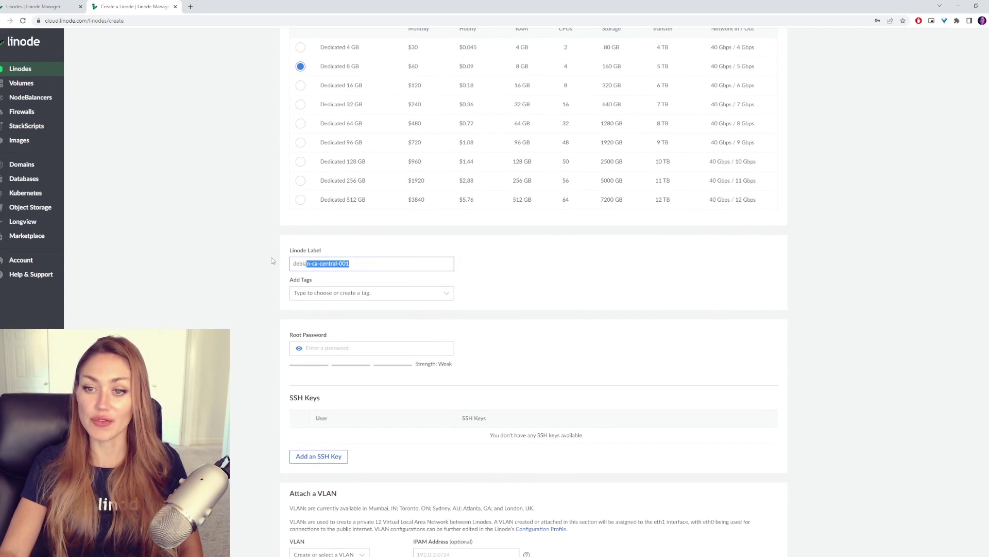
key("BackSpace")
type("U")
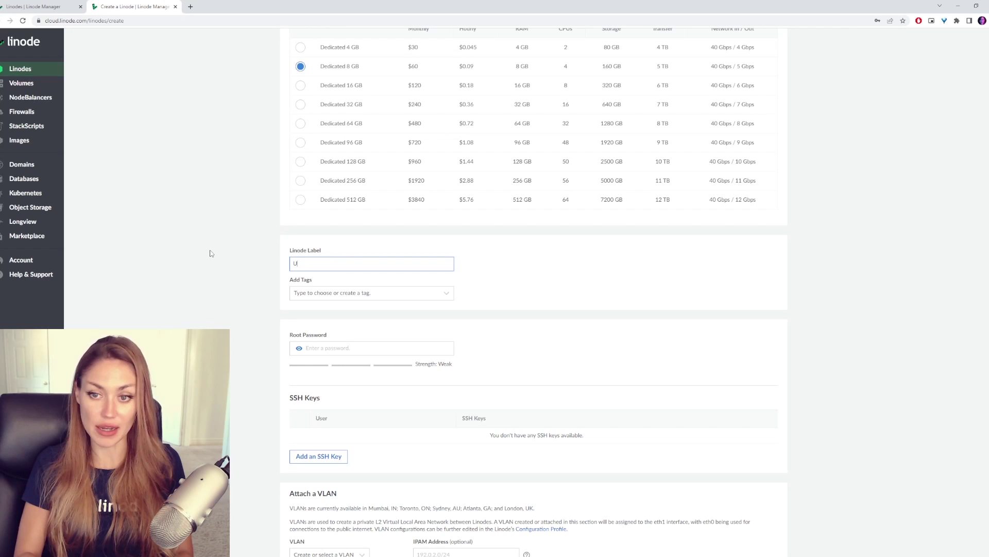
type("MBREL2")
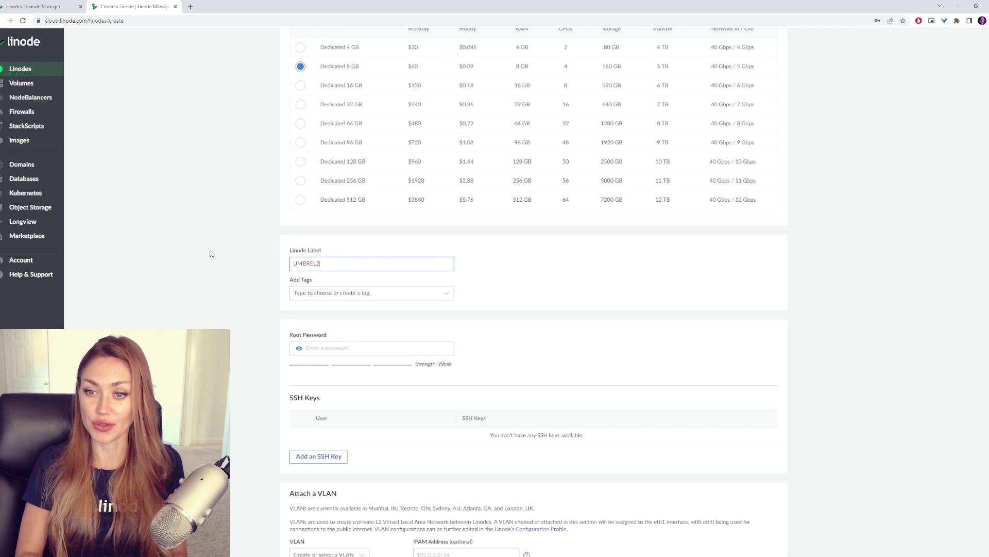
scroll(219, 255, "down", 2)
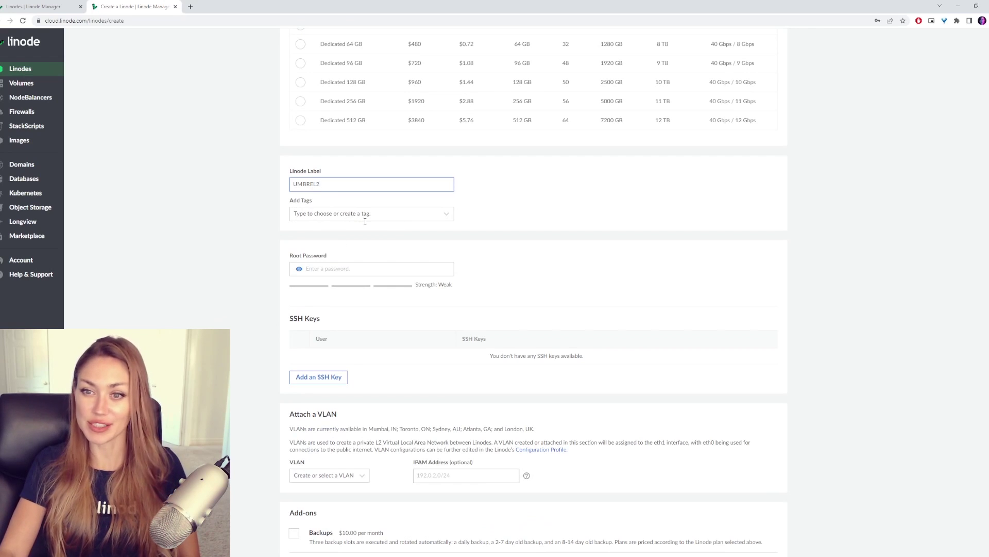
left_click(384, 275)
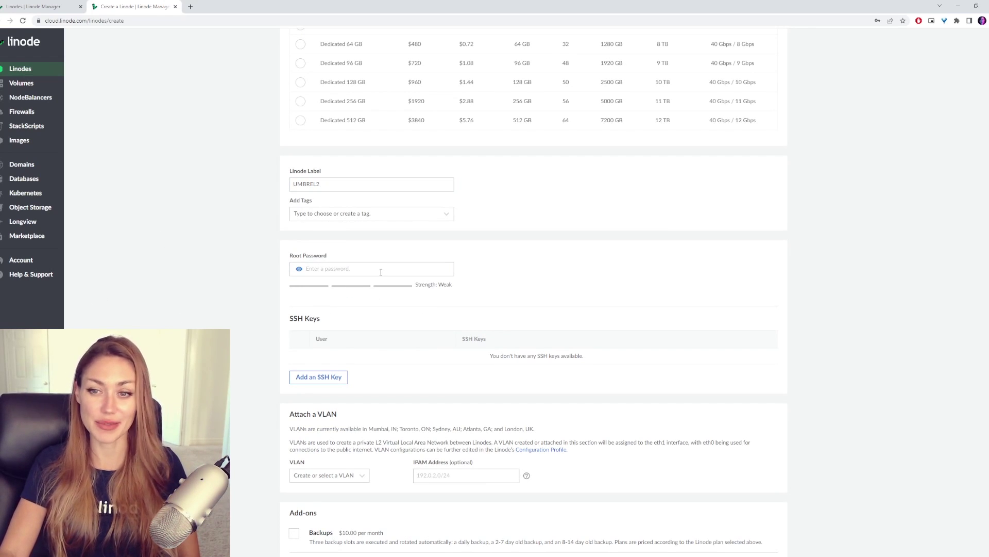
Enter a root password and scroll down to the summary.
left_click(381, 272)
type("aaaaaaaaaaaa")
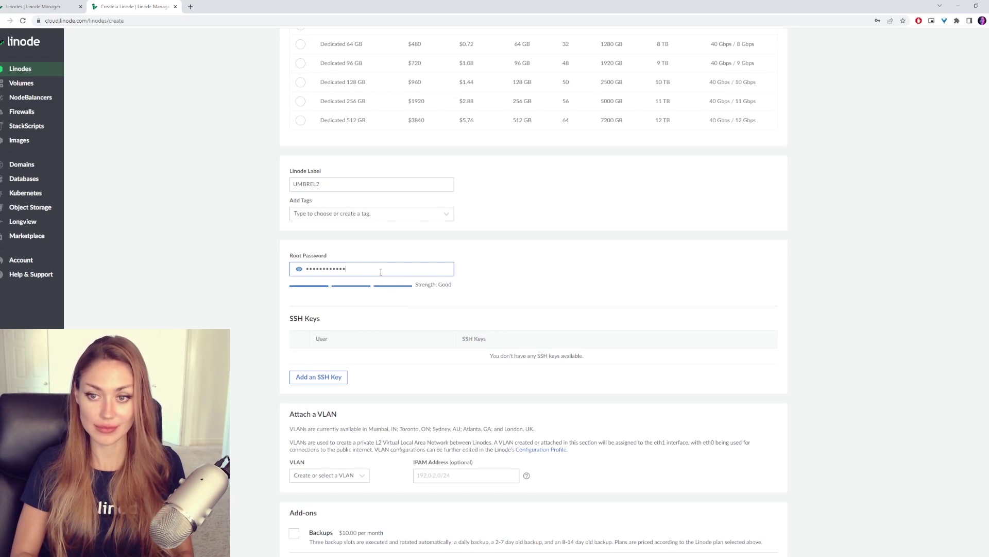
scroll(679, 266, "down", 3)
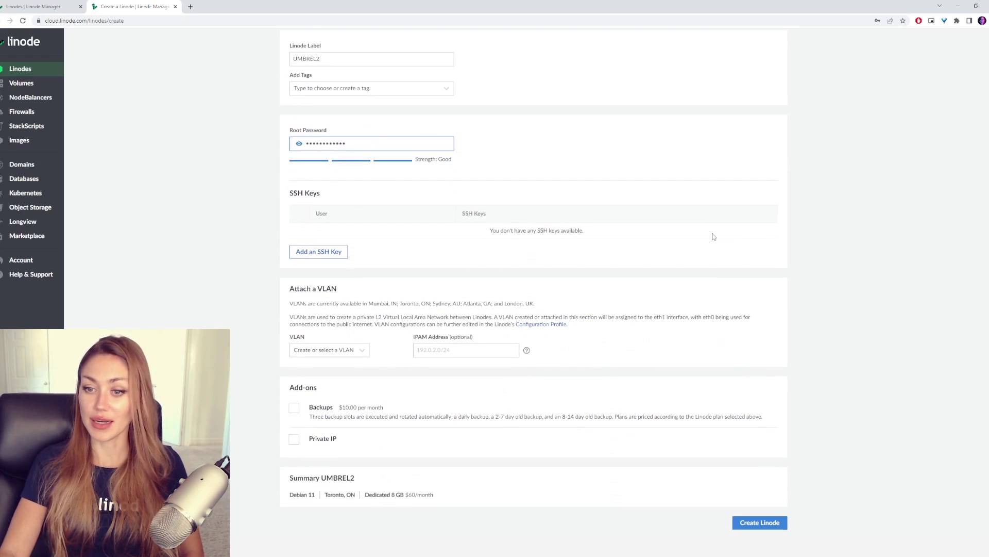
Create the UMBREL2 Linode and launch its LISH console.
left_click(759, 522)
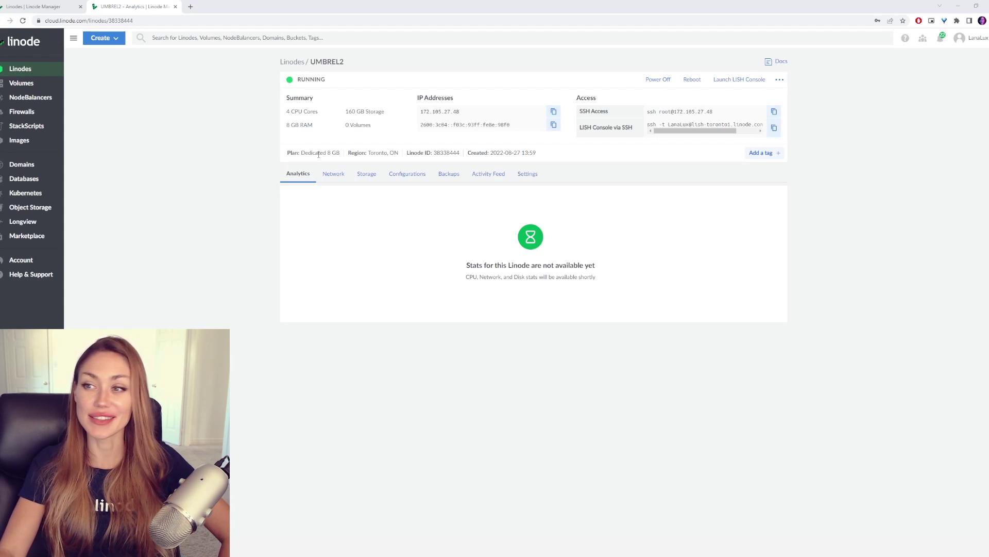
left_click(735, 85)
left_click_drag(261, 50, 527, 69)
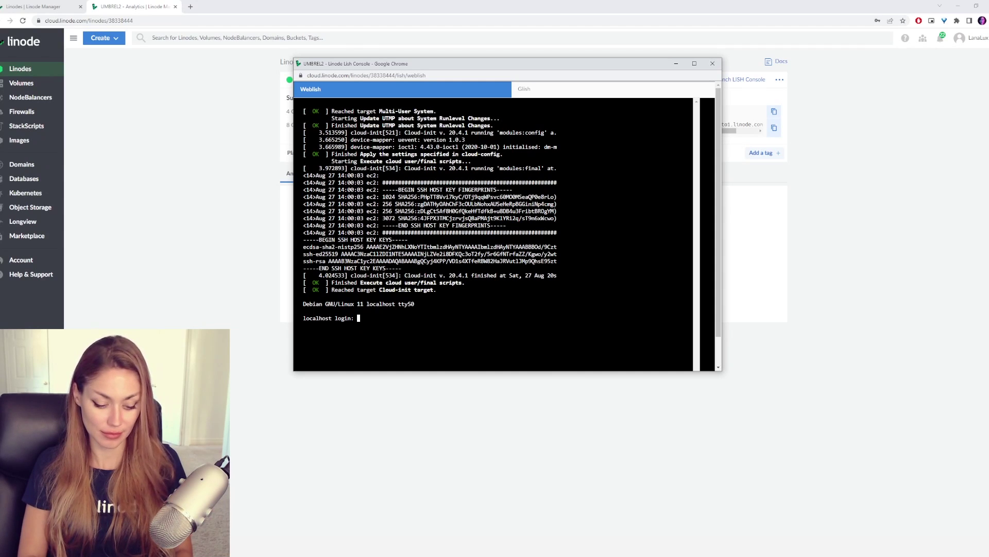
Log in to the console as root with the root password.
type("root")
key("Return")
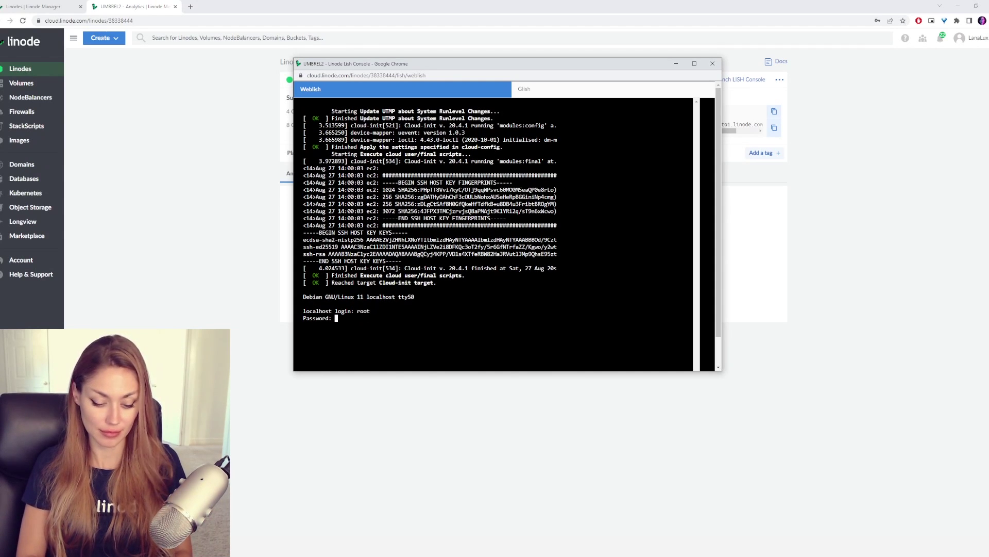
key("Return")
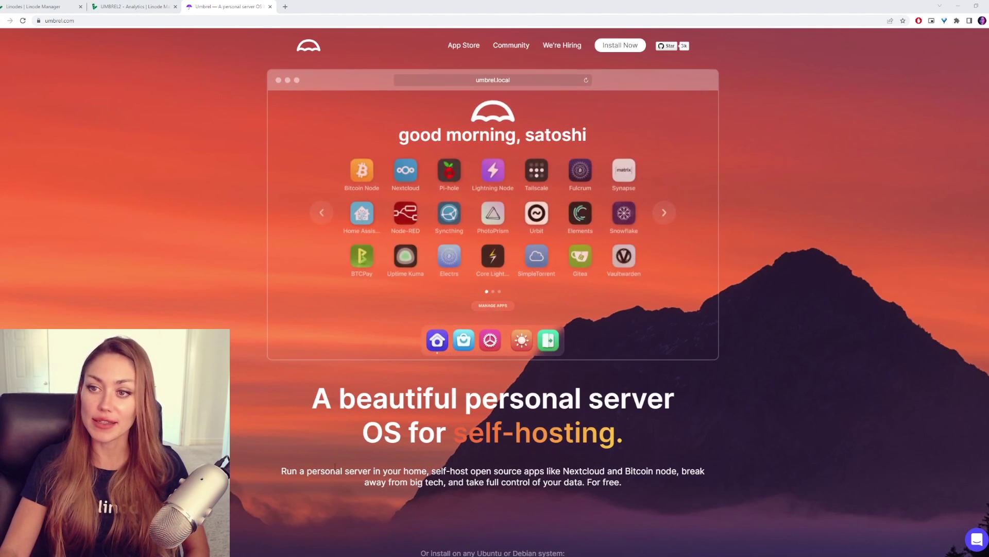
scroll(885, 222, "down", 2)
scroll(886, 225, "up", 2)
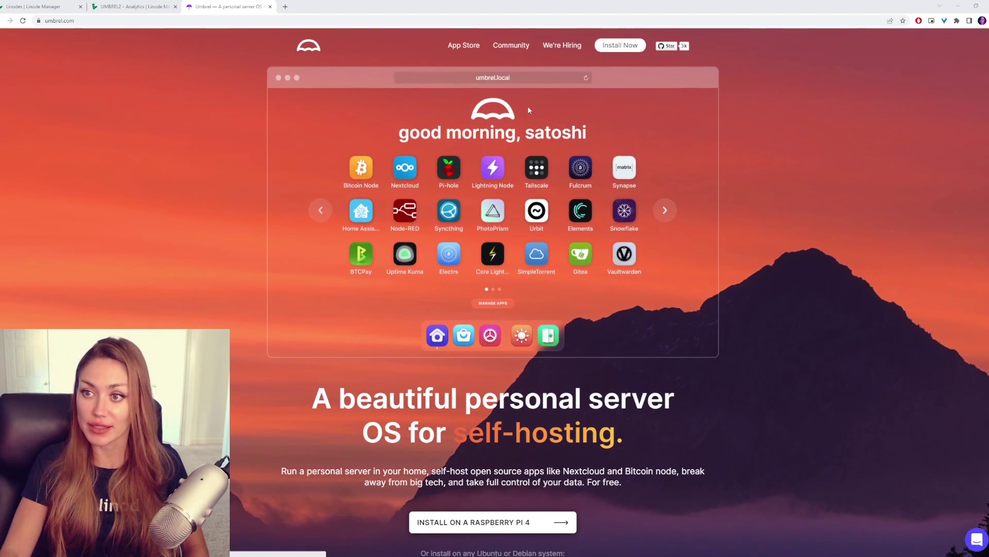
scroll(726, 159, "down", 5)
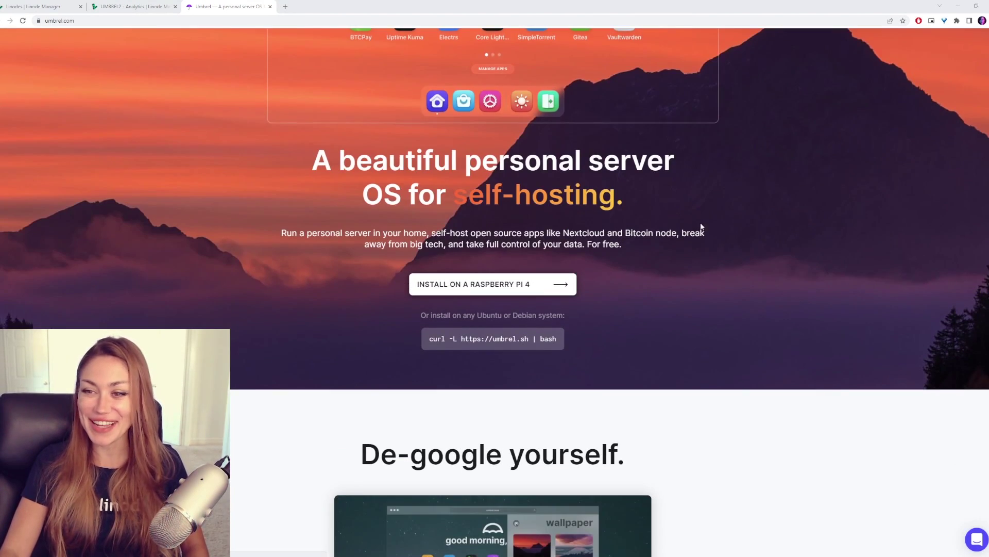
scroll(496, 307, "down", 1)
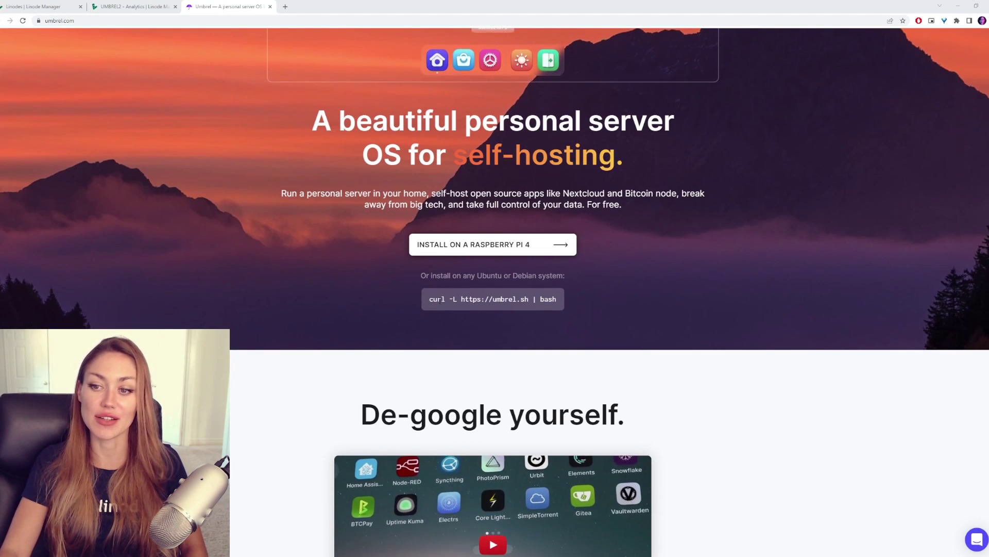
left_click_drag(428, 299, 560, 299)
key("ctrl+c")
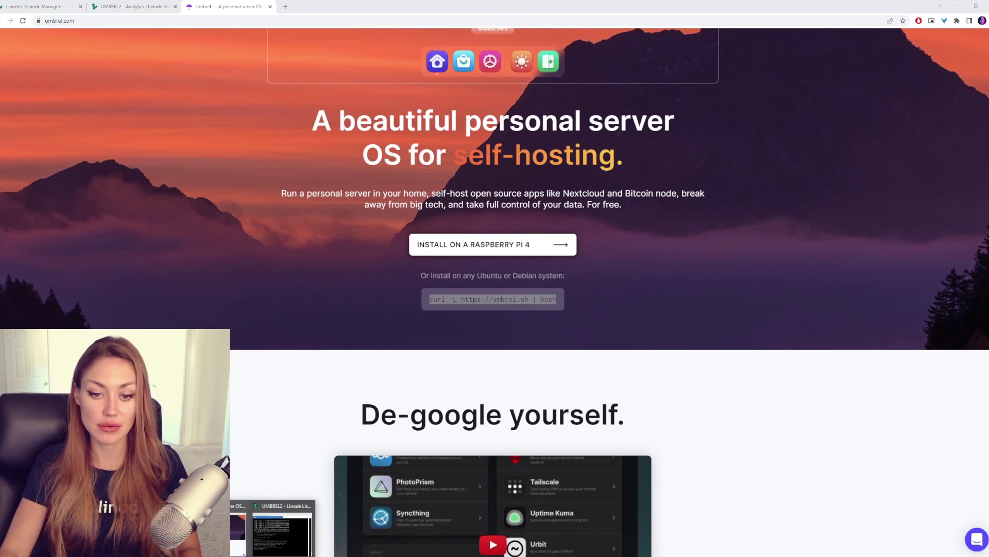
Paste the curl install command at the Lish root prompt and run it.
left_click(282, 543)
key("ctrl+v")
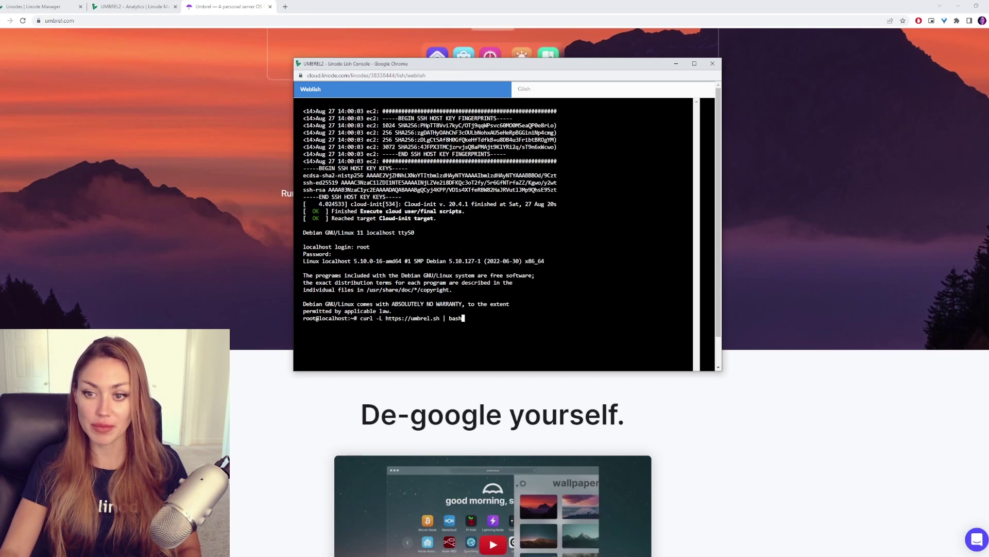
key("Return")
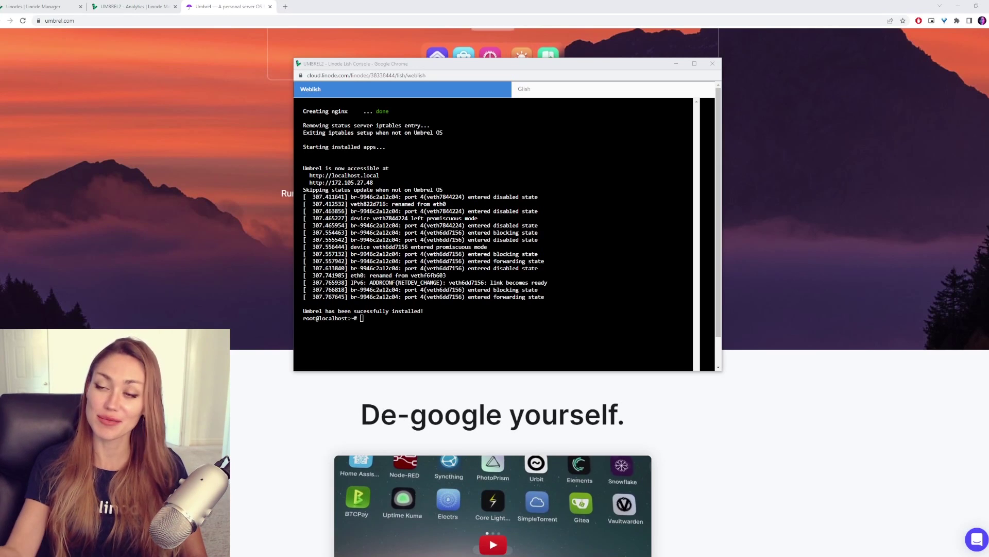
Close the console and Umbrel tab, copy the server's IPv4 address and load it.
left_click(713, 63)
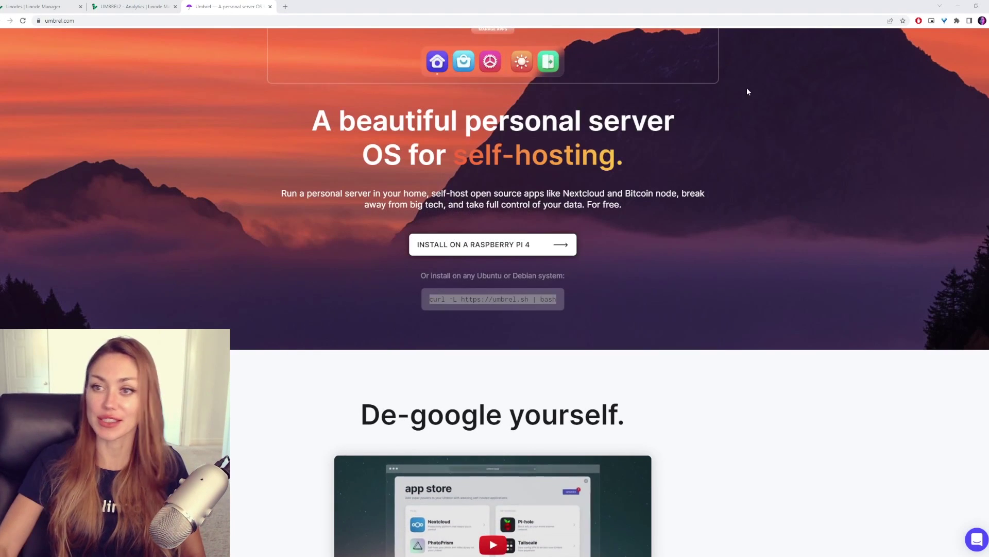
left_click(270, 7)
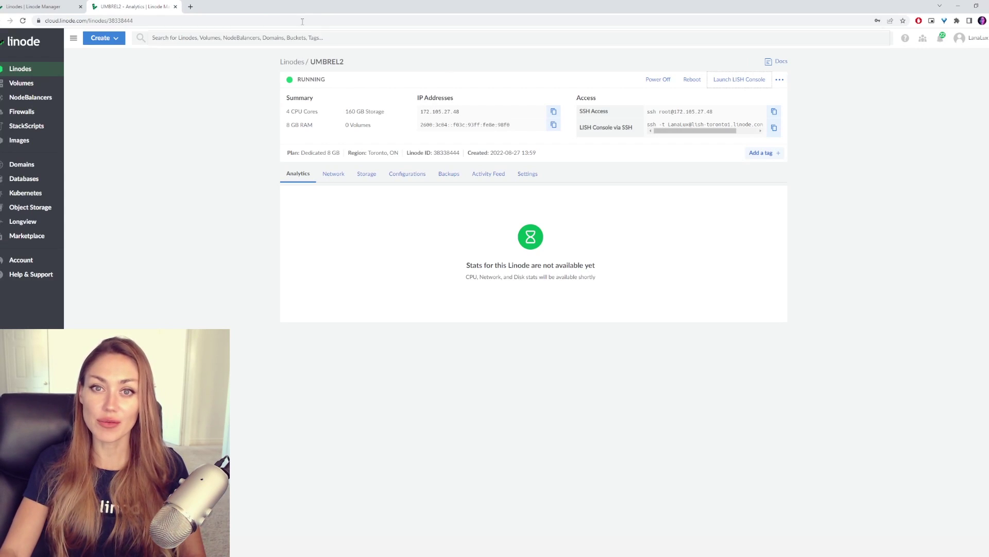
left_click(554, 112)
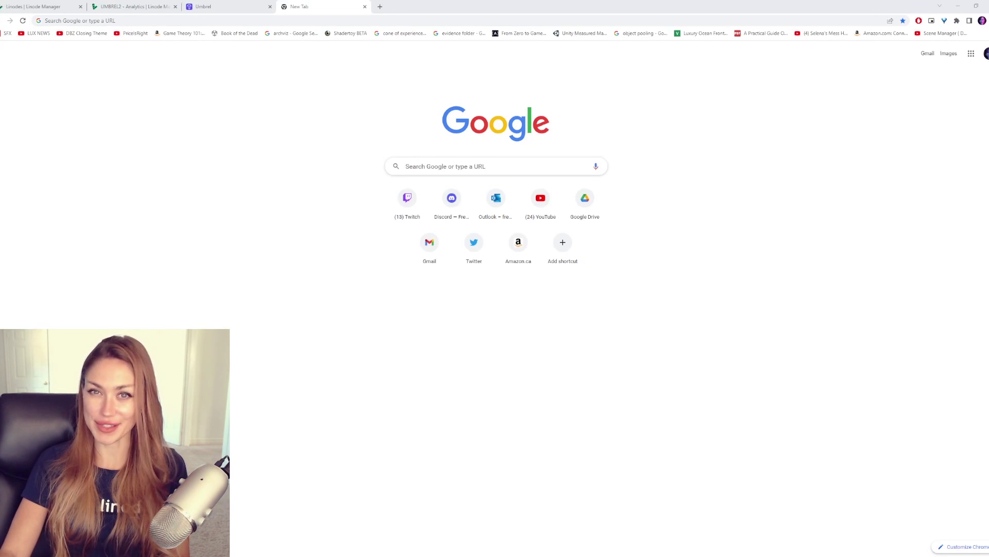
key("ctrl+w")
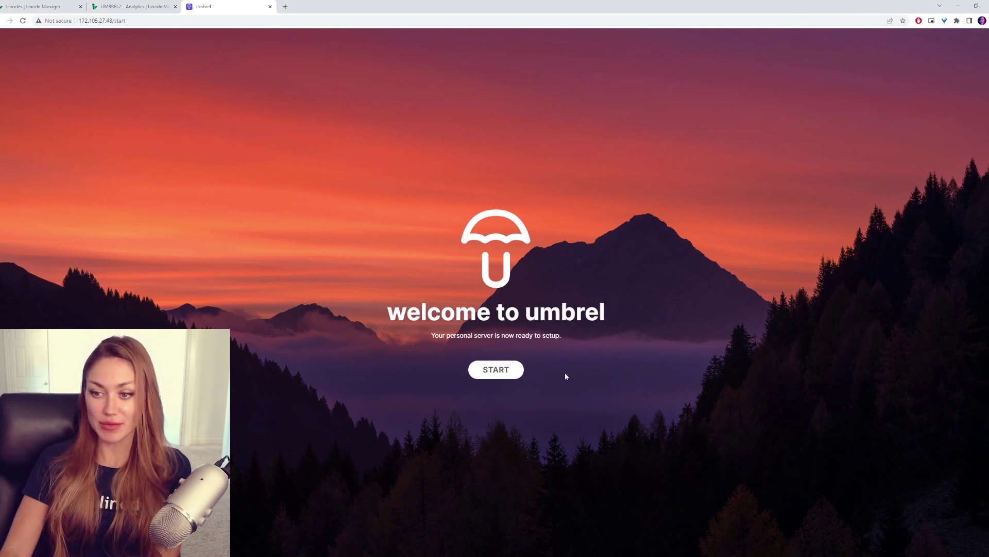
Start Umbrel setup and create the account with a name and password.
left_click(497, 374)
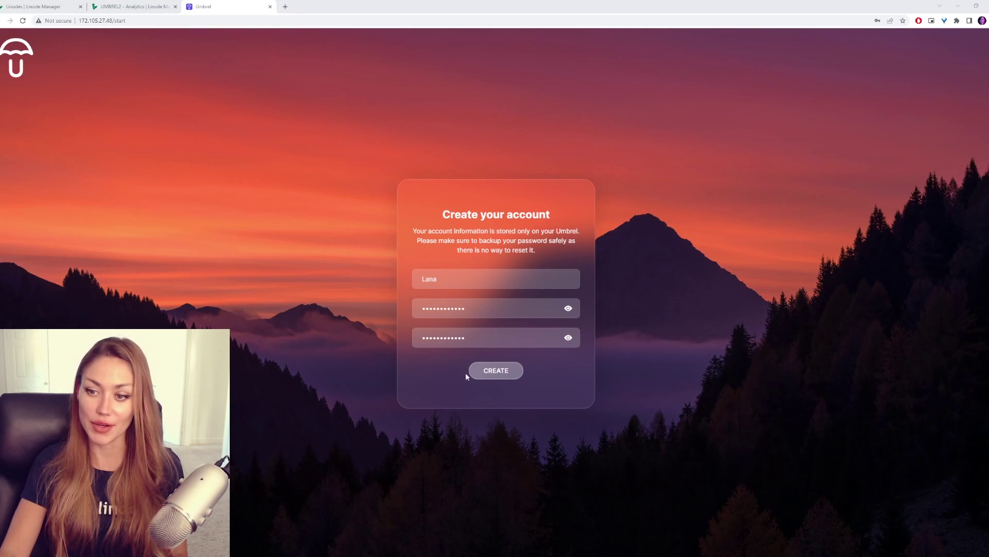
left_click(470, 372)
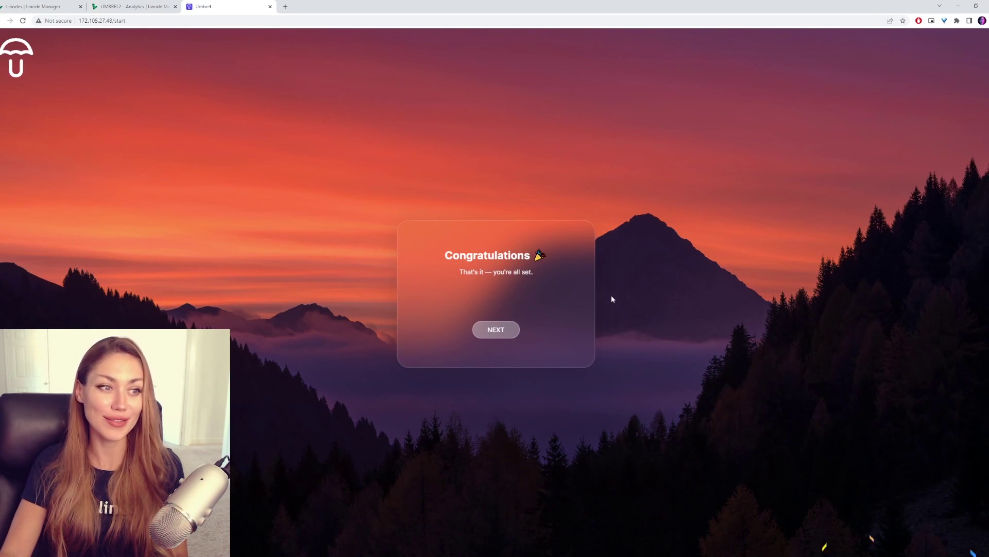
Finish onboarding, look at App Store and Settings, enable dark mode, then reopen the App Store.
left_click(498, 333)
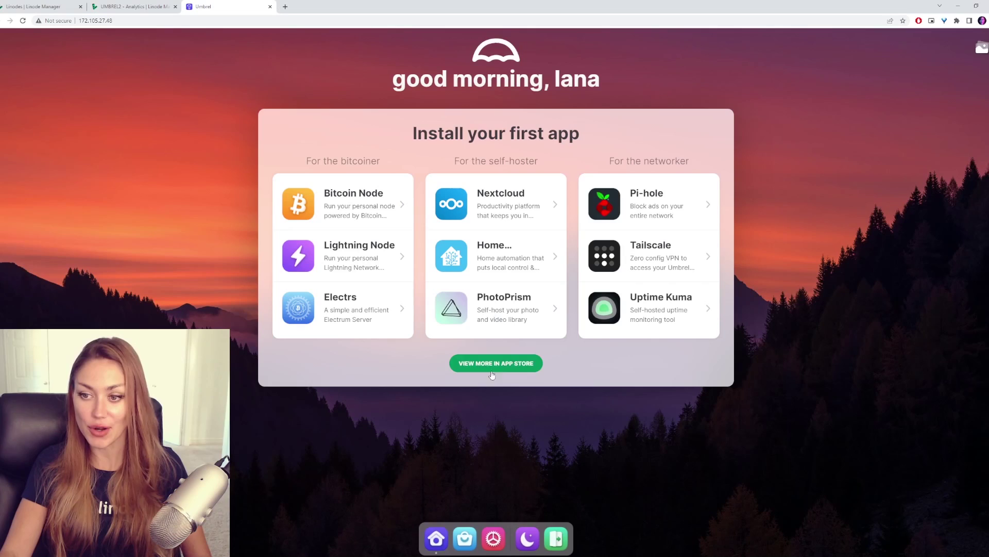
left_click(465, 537)
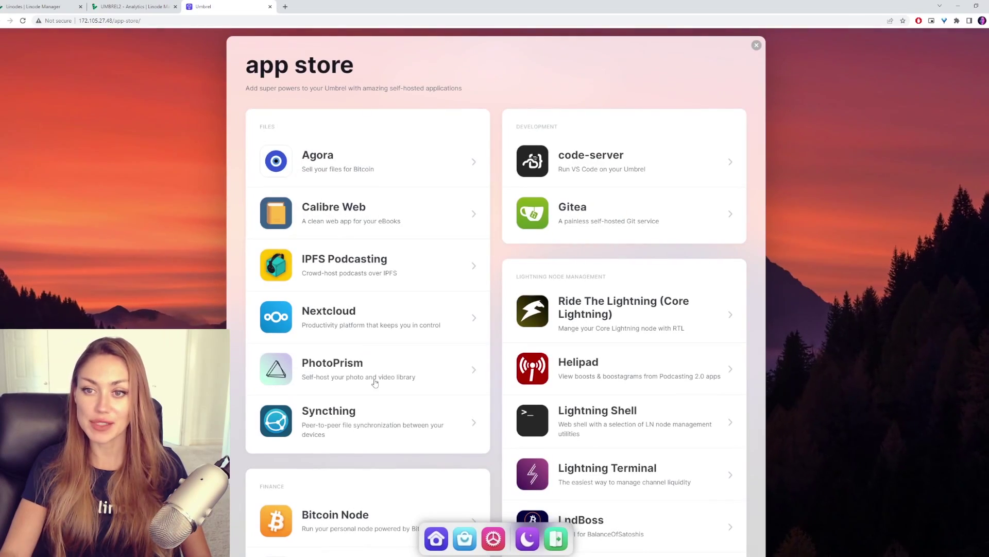
left_click(757, 47)
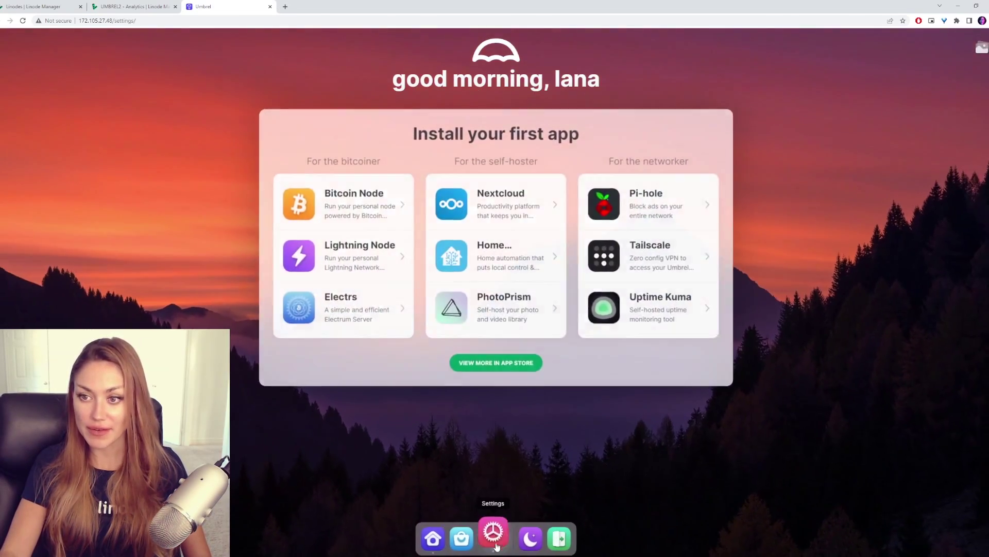
left_click(493, 537)
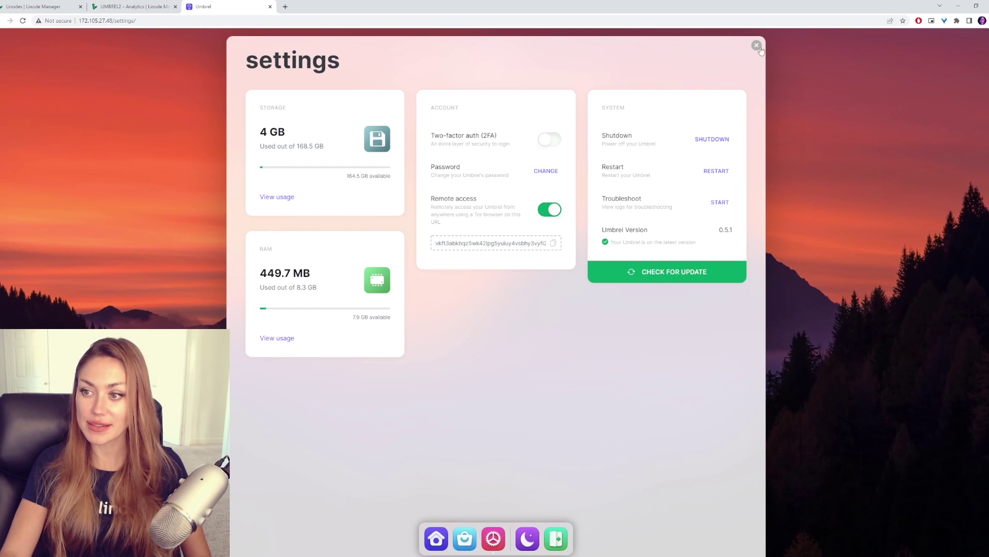
left_click(759, 47)
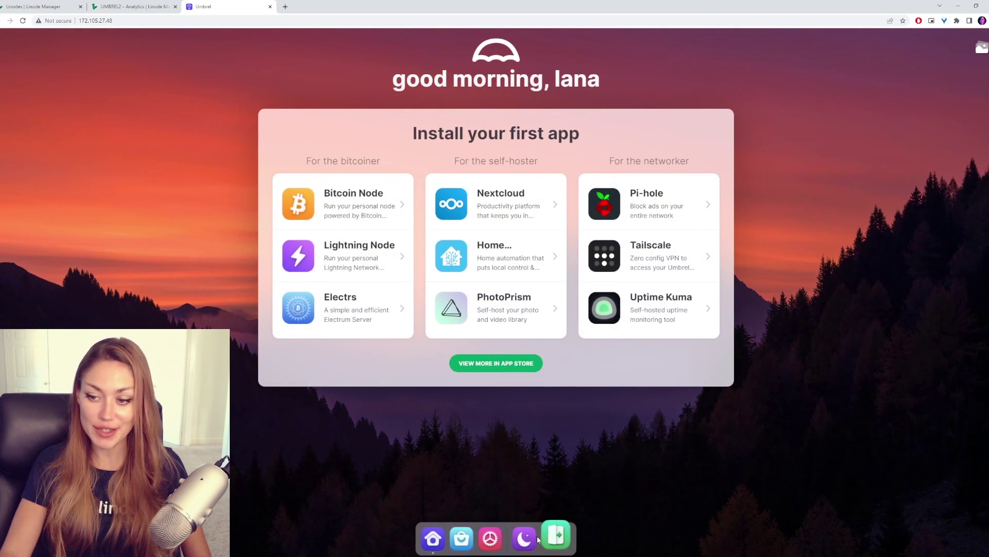
left_click(535, 538)
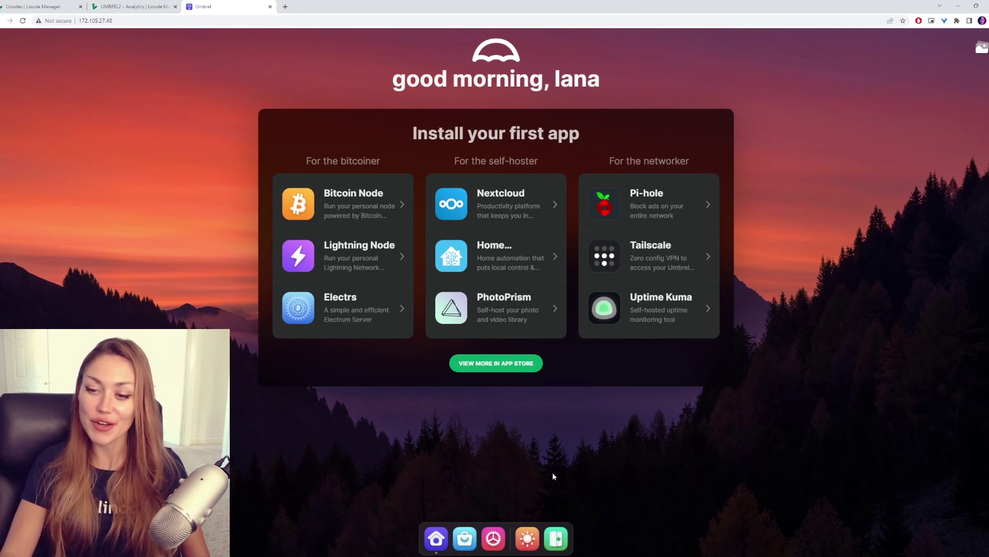
left_click(466, 536)
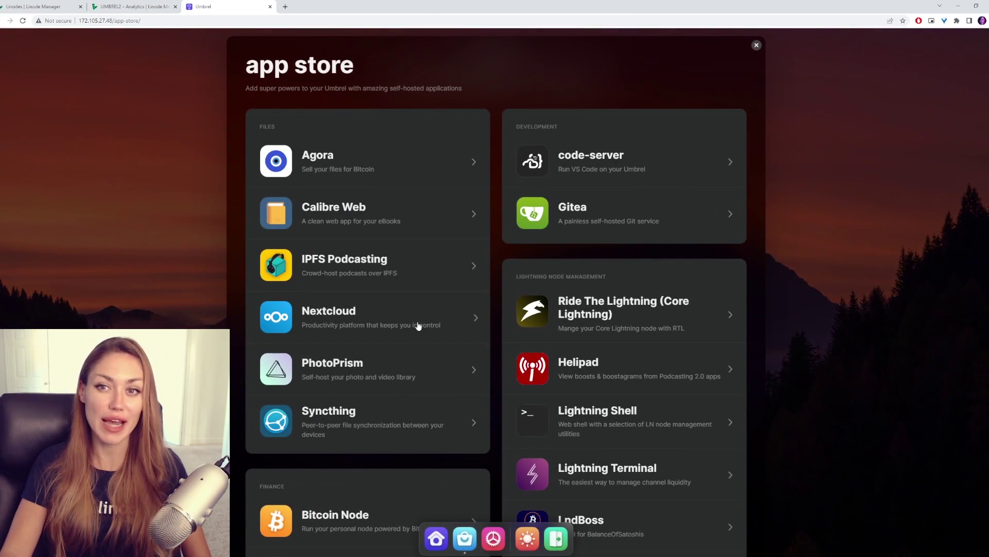